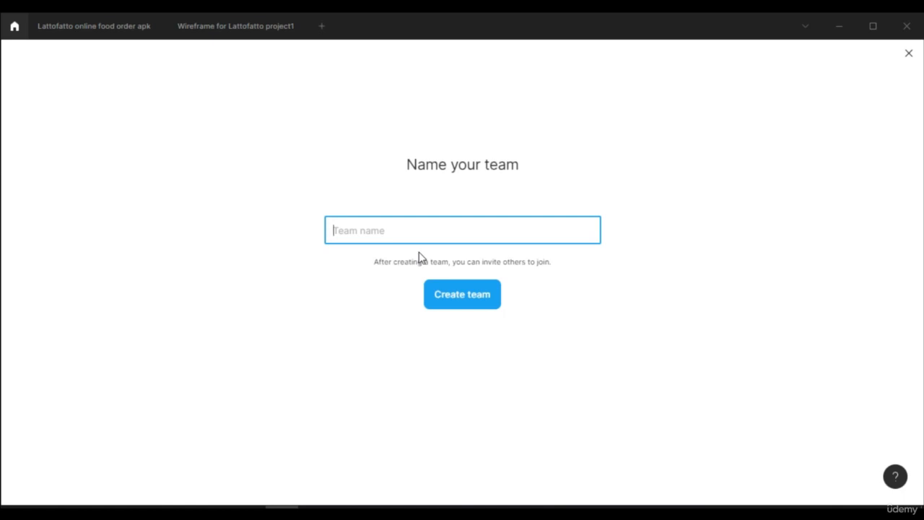
Step: Create a team named "Lattofatto app project 1" on the Starter plan, skipping the collaborator invitations
text(Lattofatto app project)
key(ctrl+Left)
text(app)
key(End)
text(1)
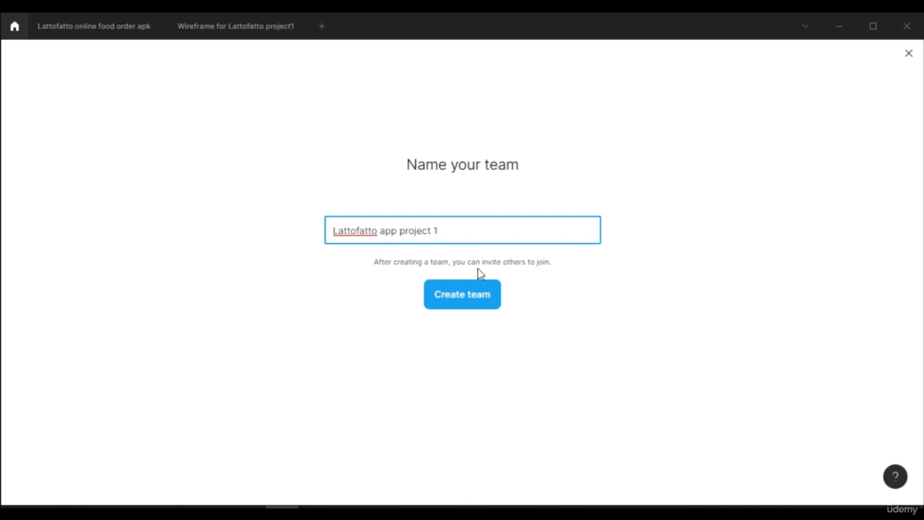
click(483, 303)
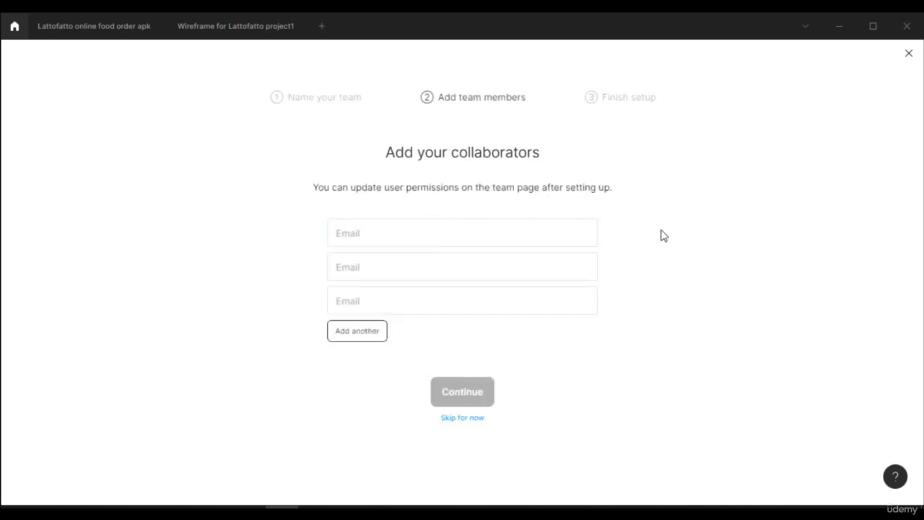
click(460, 419)
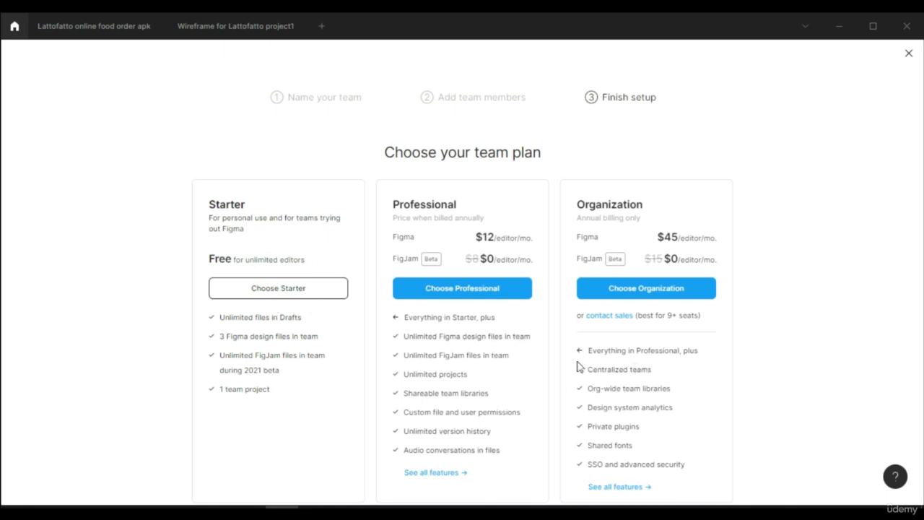
click(300, 288)
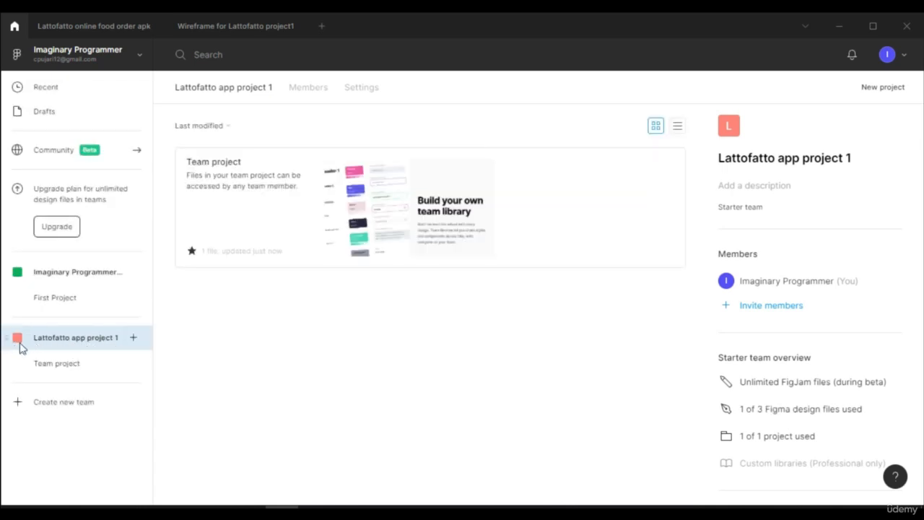
Step: Move the "Wireframe for Lattofatto project1" file from Drafts into Team project under Lattofatto app project 1
click(243, 26)
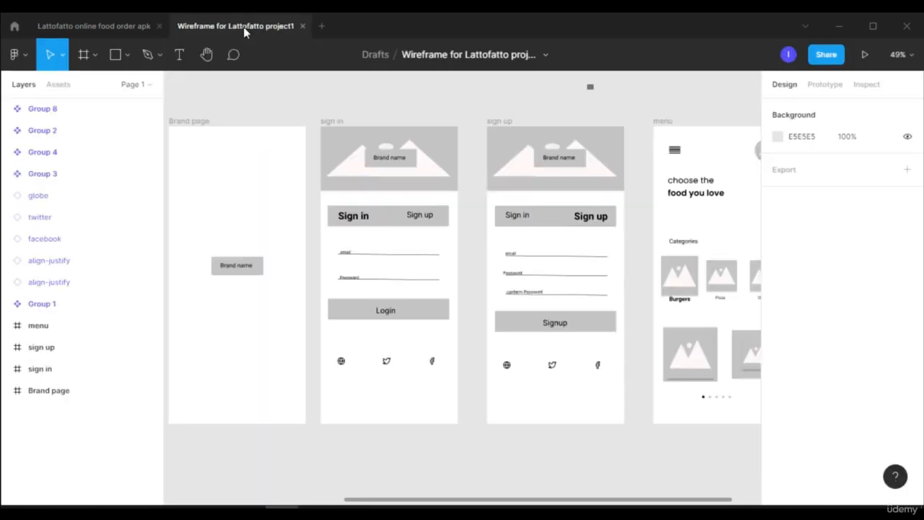
click(545, 52)
click(555, 209)
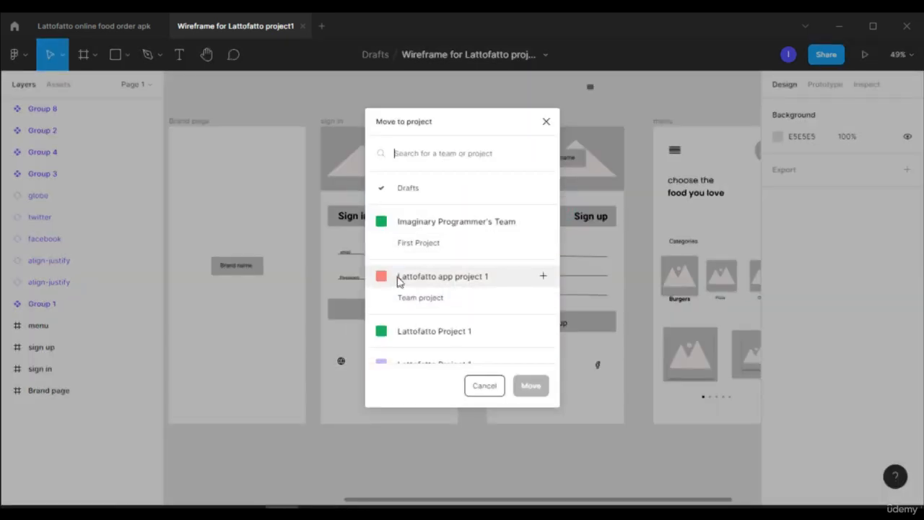
click(444, 298)
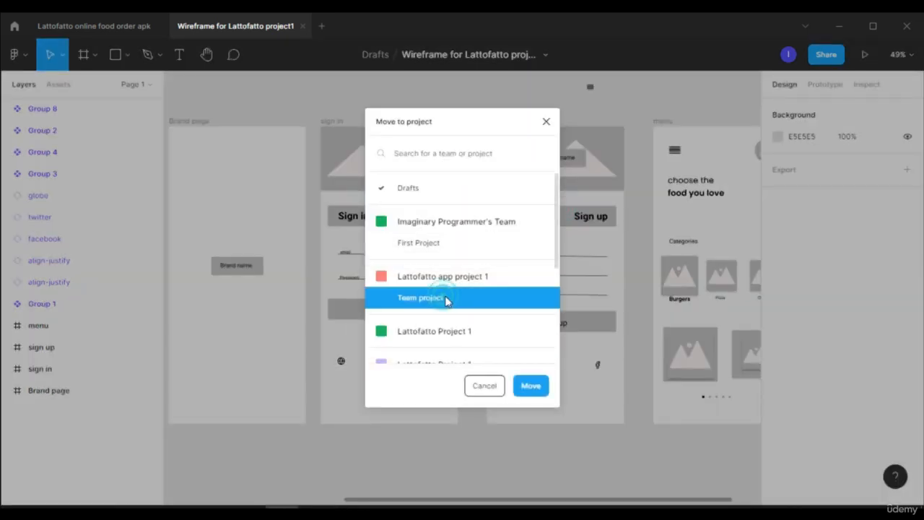
click(533, 387)
Step: Delete the "Lattofatto app project 1 team library" file from the new team's Team project
click(15, 26)
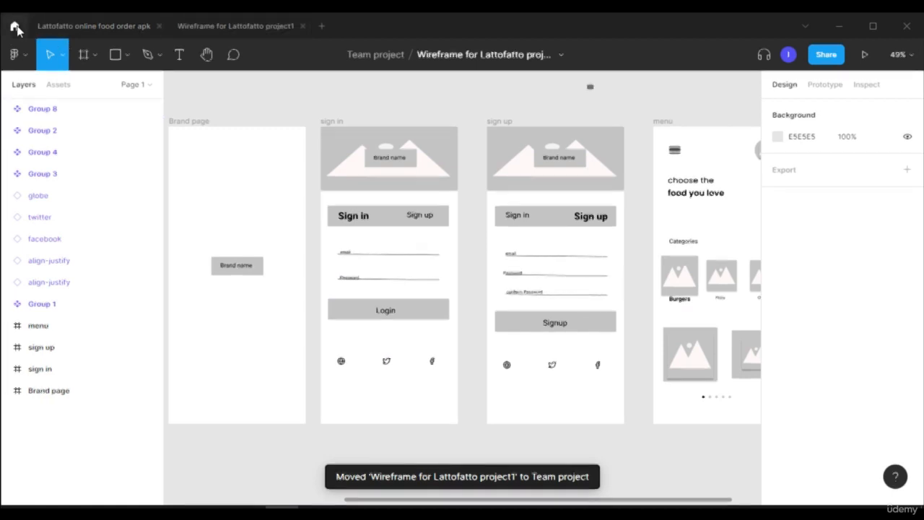
click(56, 363)
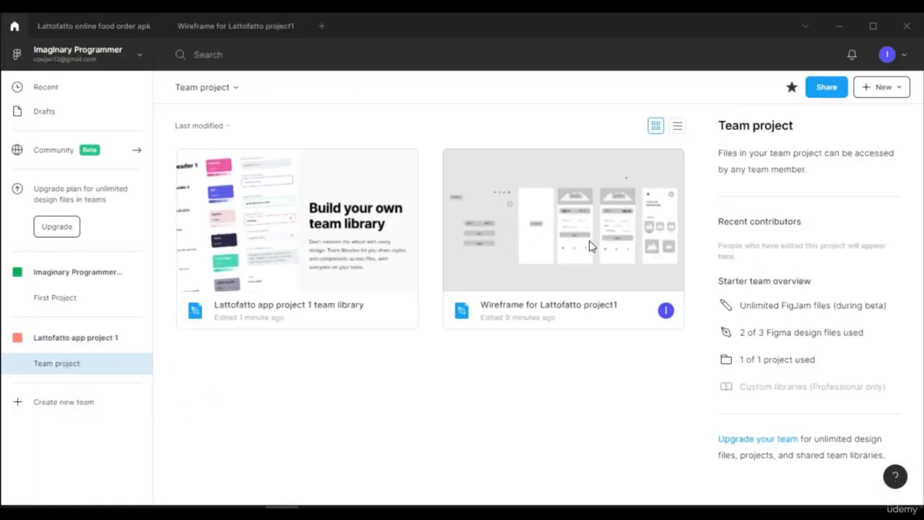
right_click(301, 260)
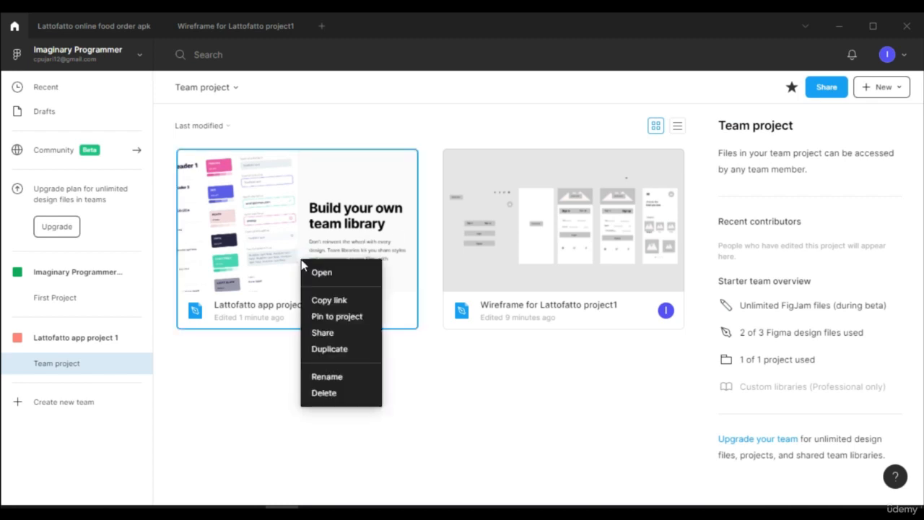
click(357, 391)
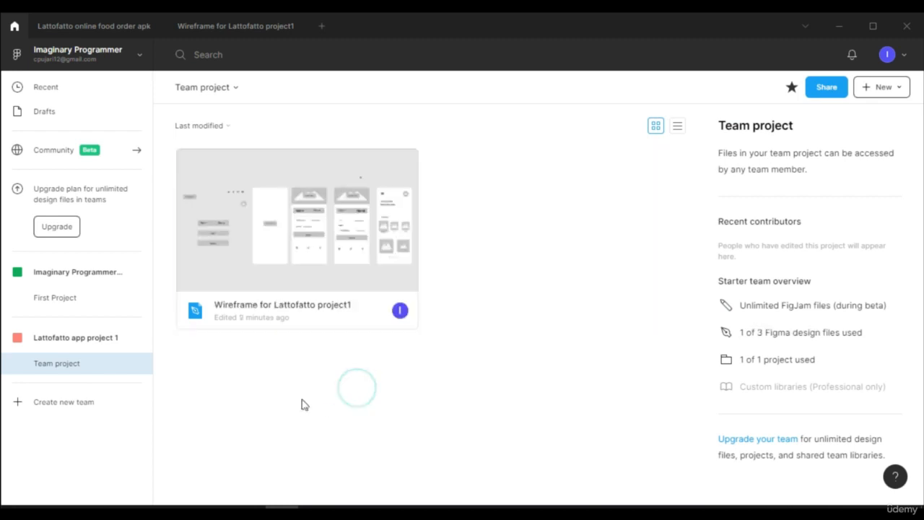
Step: Create a new design file in Team project and take a brief look at the wireframe file for reference
click(81, 370)
click(136, 366)
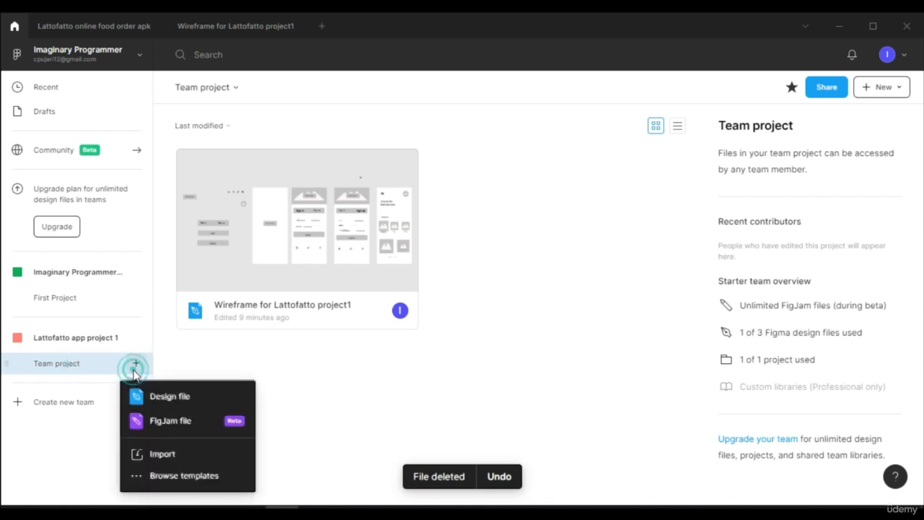
click(191, 405)
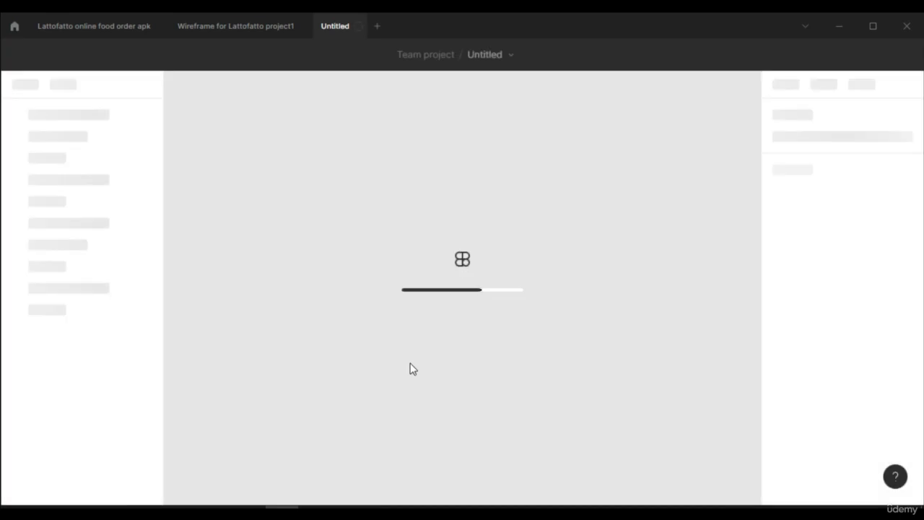
click(235, 26)
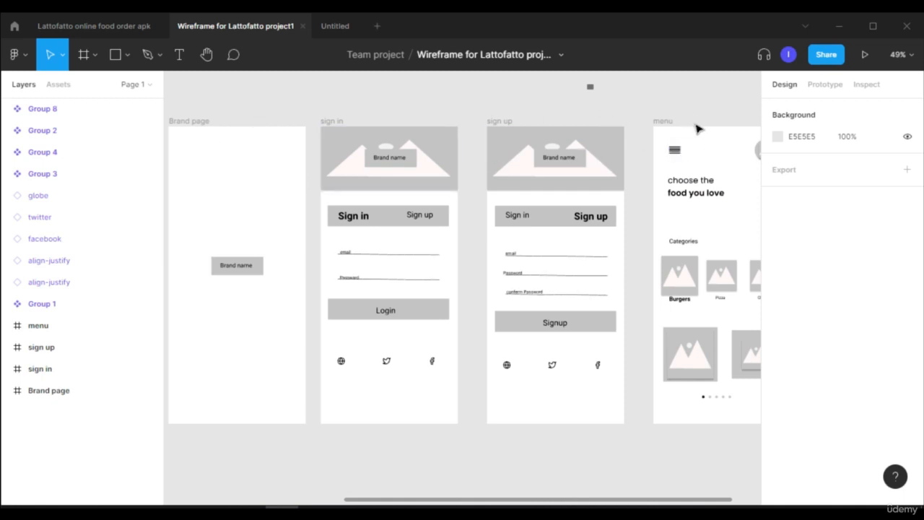
click(337, 27)
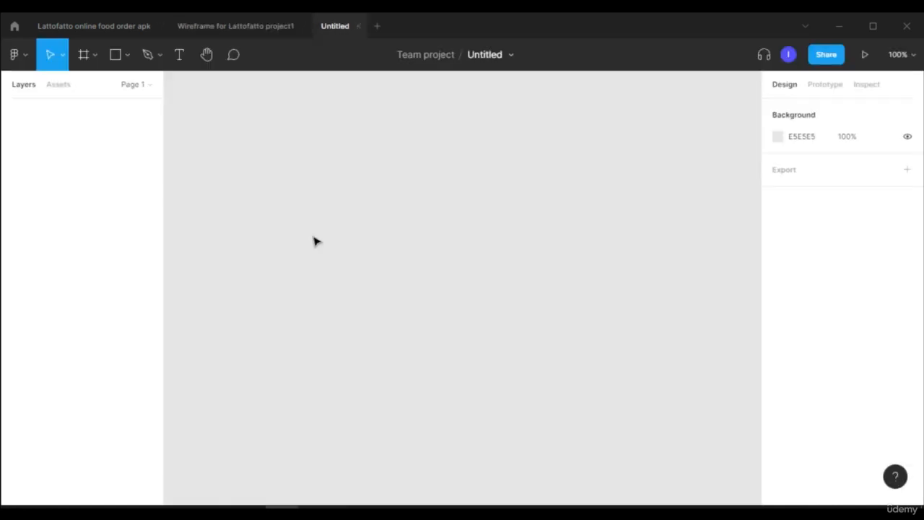
Step: Rename the untitled design file as "Lattofatto app UI"
click(512, 56)
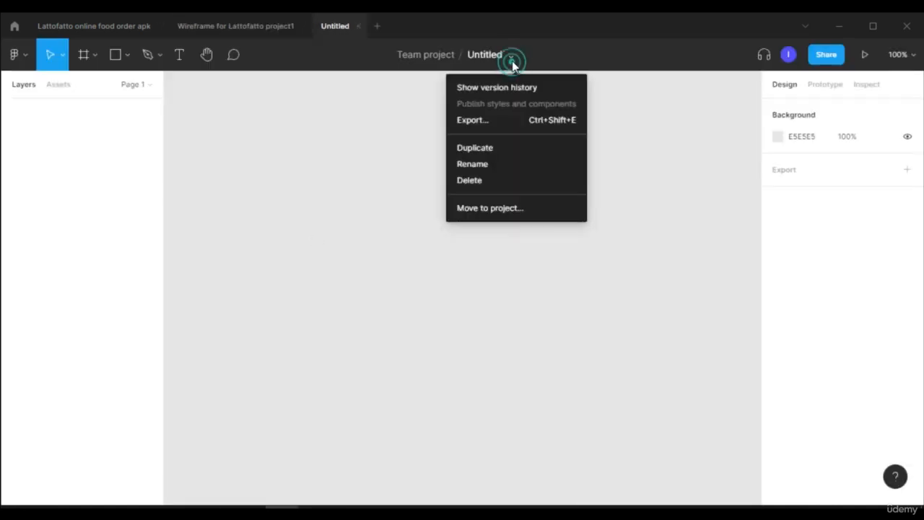
click(491, 166)
text(Lattofatto app UI)
key(Return)
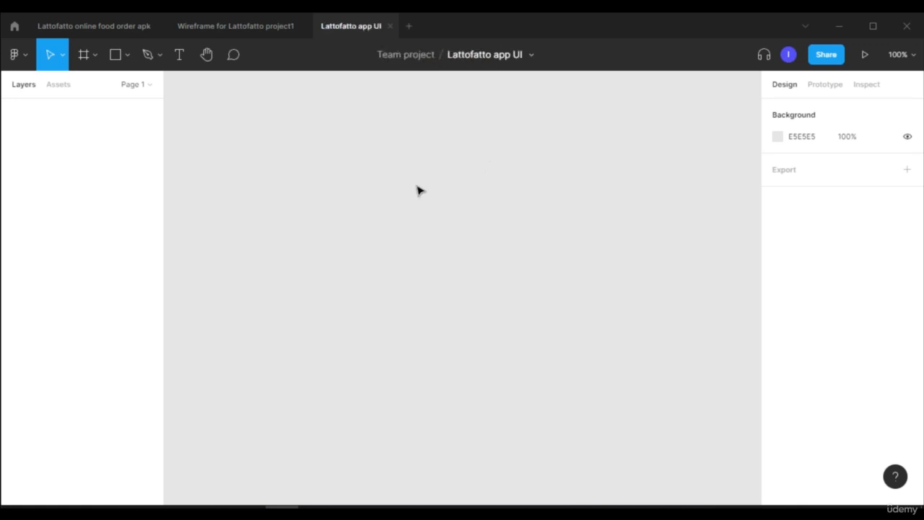
Step: Add an iPhone 11 Pro Max frame to the empty canvas, checking the Brand page in the wireframe file
key(f)
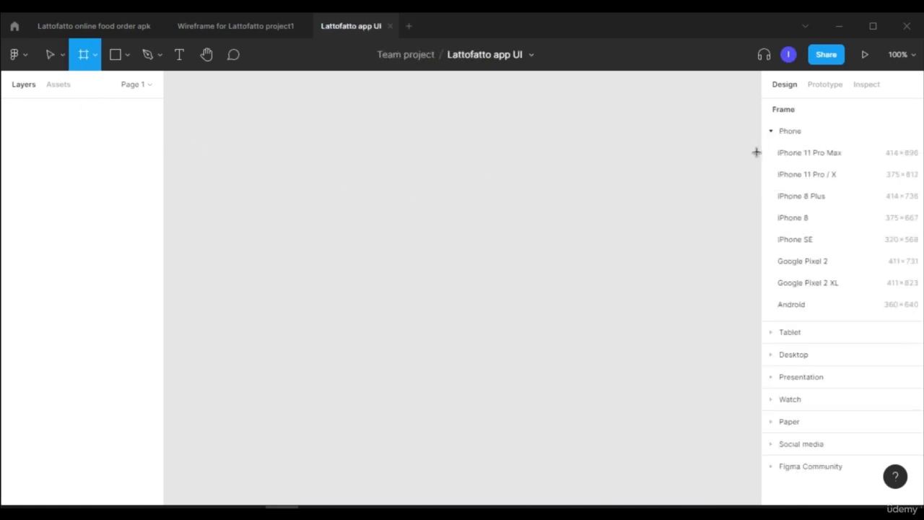
click(816, 161)
click(248, 21)
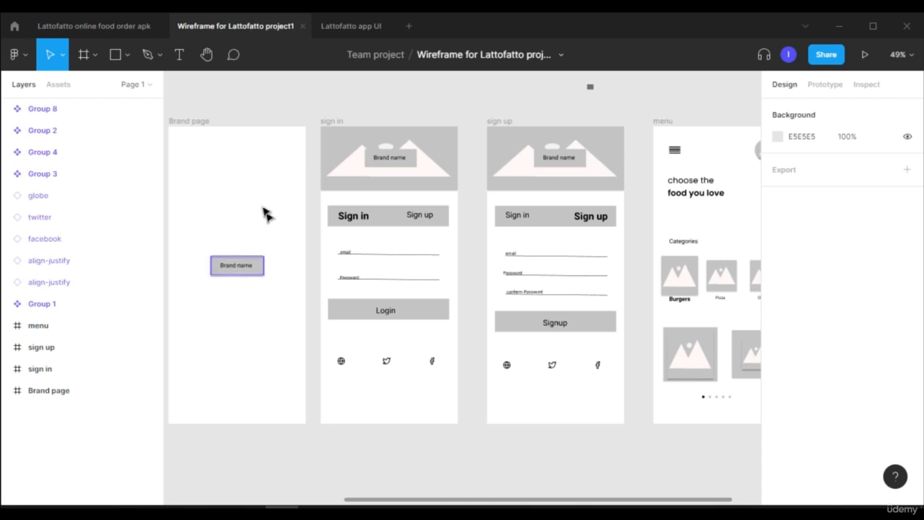
click(348, 28)
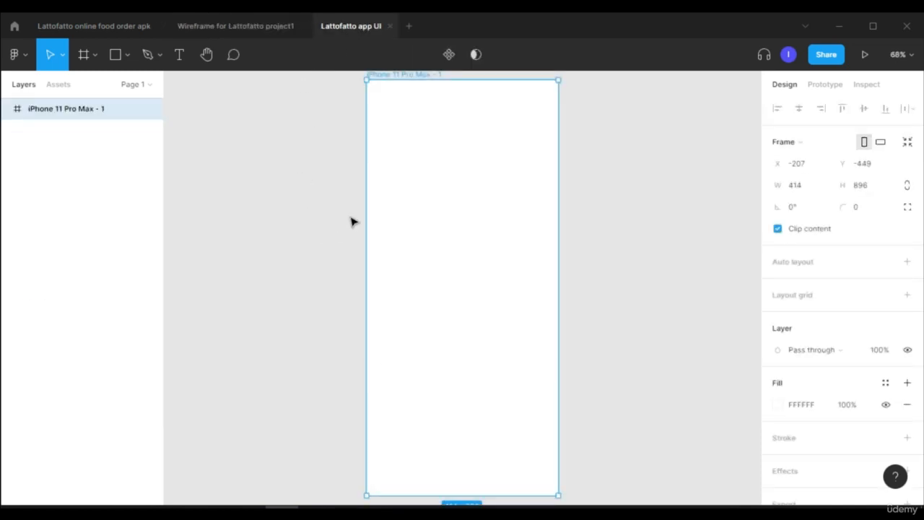
Step: Rename the iPhone 11 Pro Max frame as "Brandname page"
scroll(480, 257, up, 1)
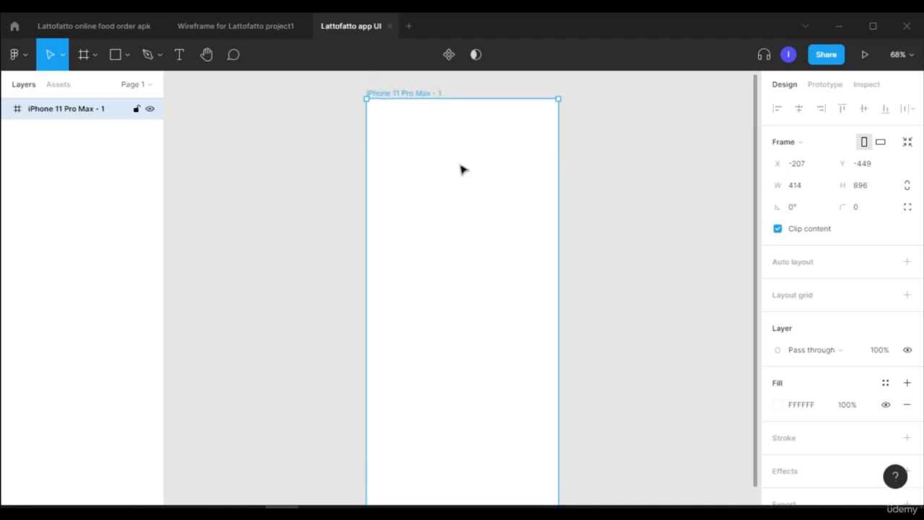
double_click(423, 93)
text(Brandname page)
key(Return)
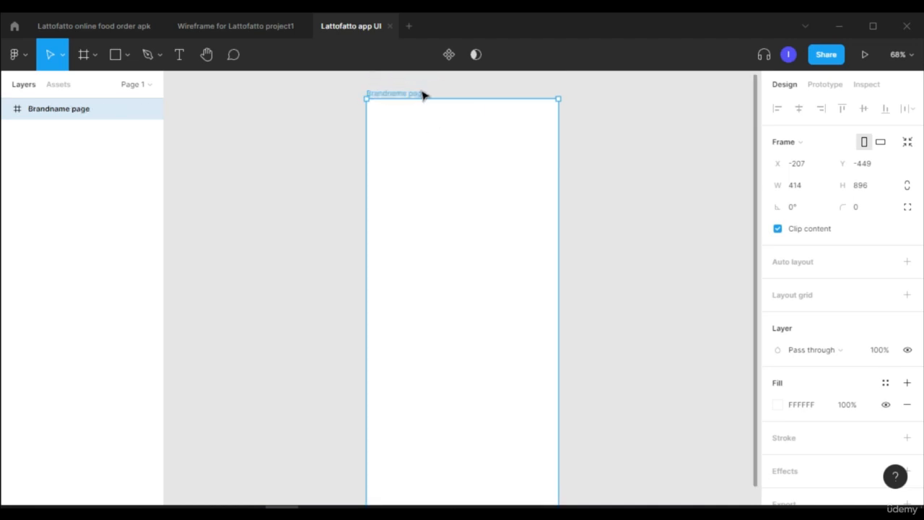
Step: Add the text "Lattofatto" near the middle of the Brandname page frame
scroll(615, 186, down, 1)
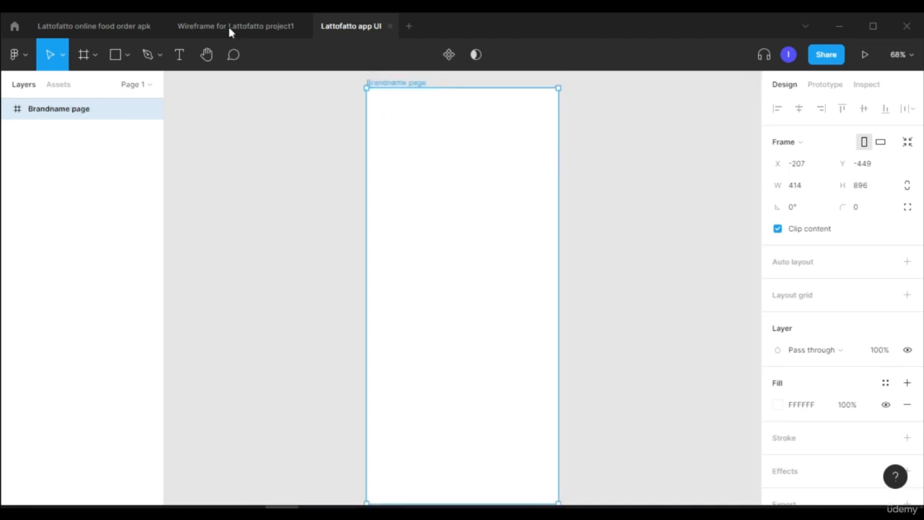
click(178, 54)
click(409, 272)
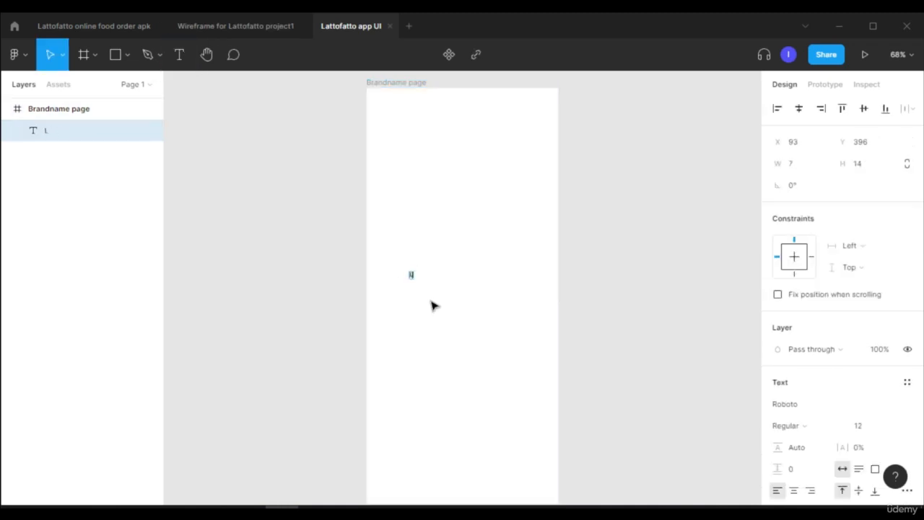
text(Lattofatto)
click(444, 318)
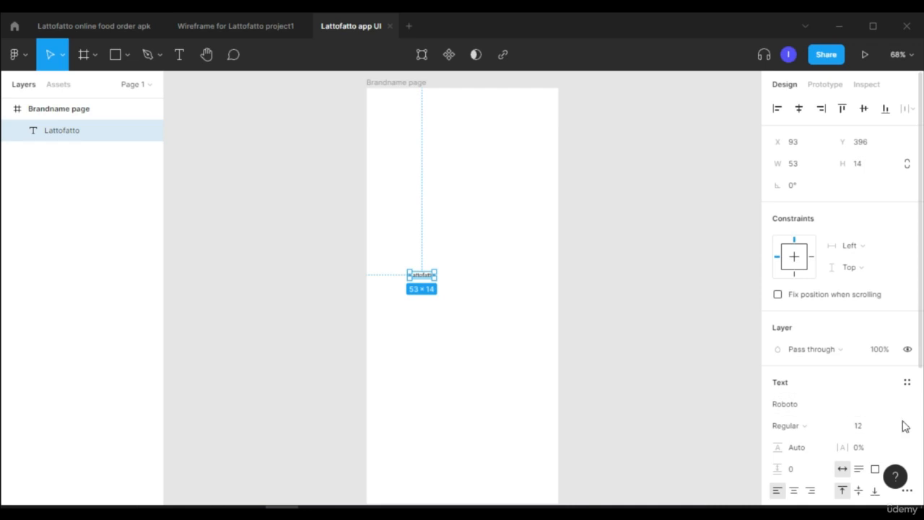
Step: Set the Lattofatto text to size 64 in the Sansita font
click(869, 426)
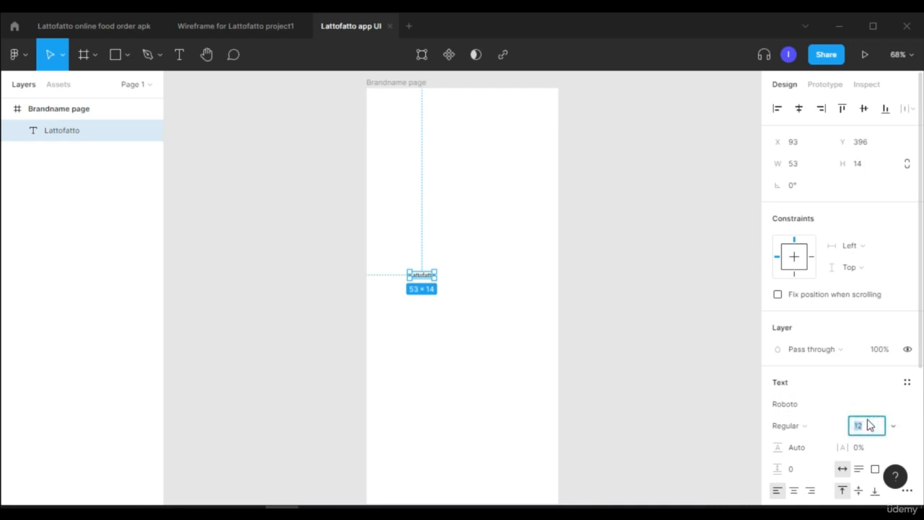
key(Return)
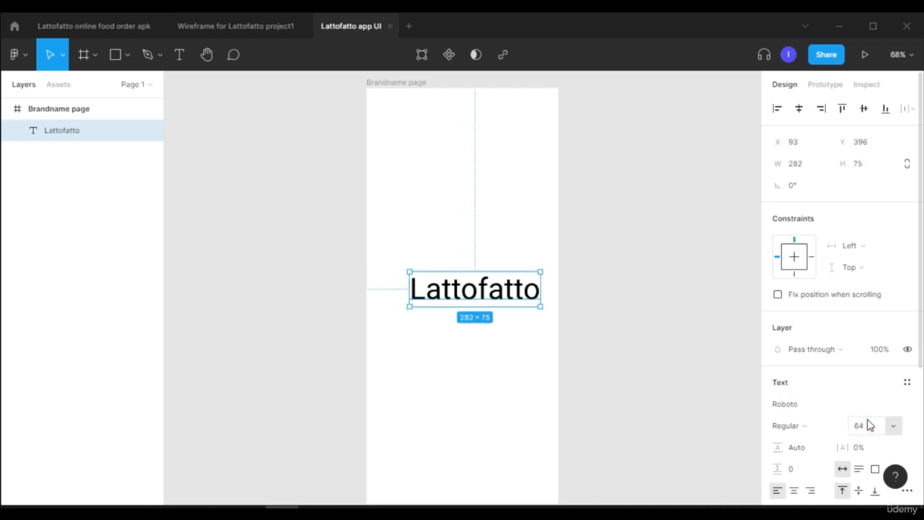
scroll(881, 349, down, 1)
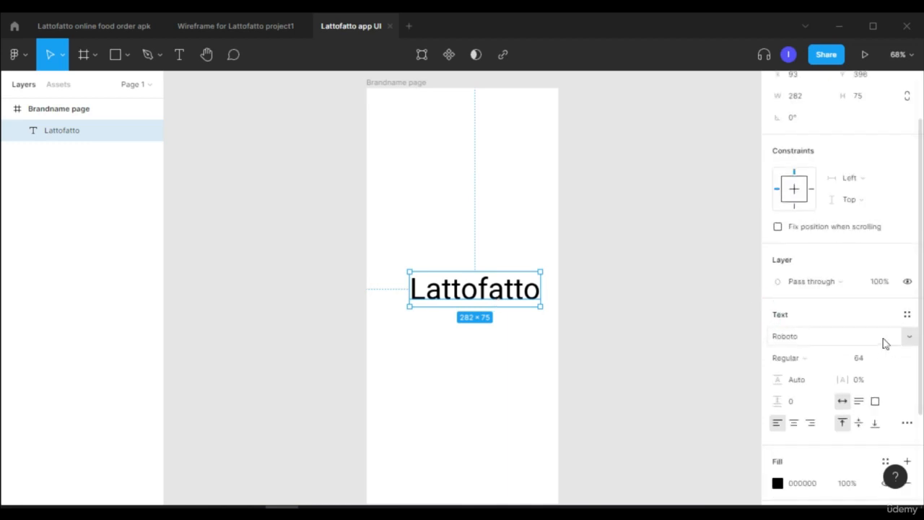
click(872, 338)
text(Sansita)
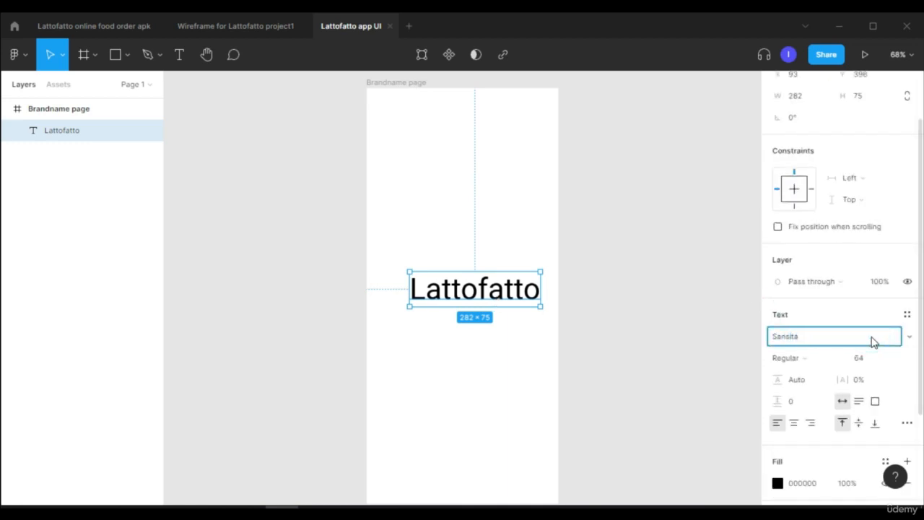
key(Return)
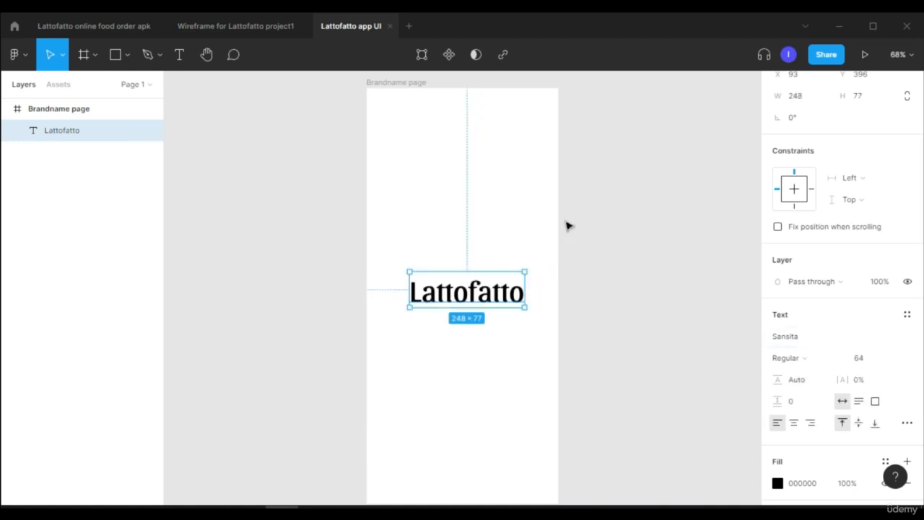
scroll(855, 262, up, 1)
click(794, 257)
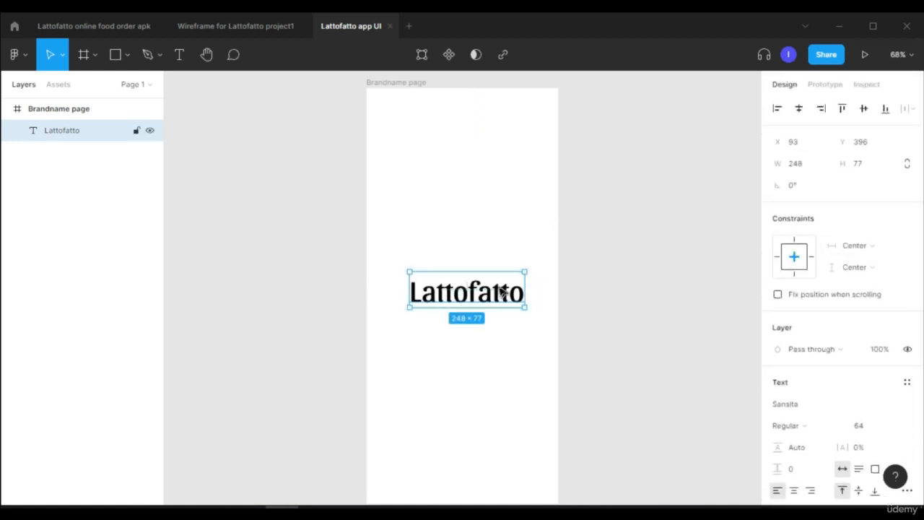
drag(500, 283, 495, 283)
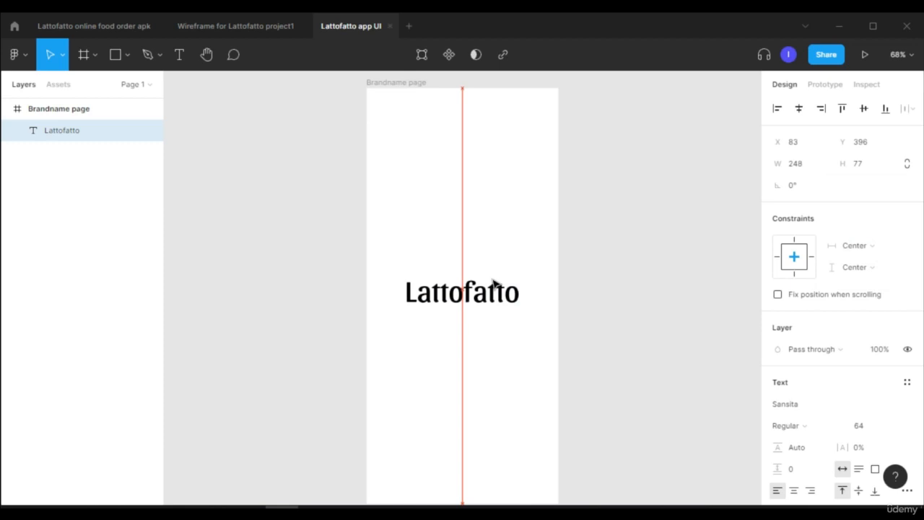
key(ctrl+z)
key(ctrl+z)
Step: Align the Lattofatto text to the vertical and horizontal centers of the Brandname page frame
scroll(570, 258, down, 1)
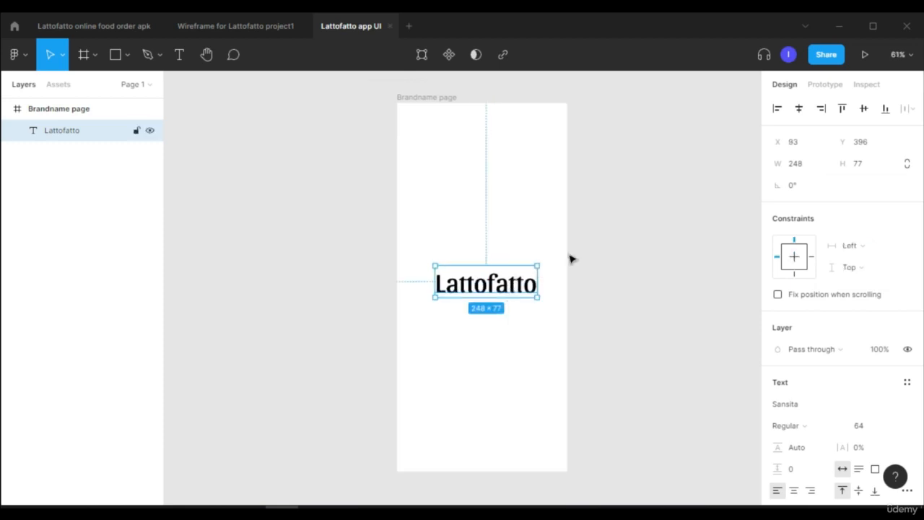
click(864, 109)
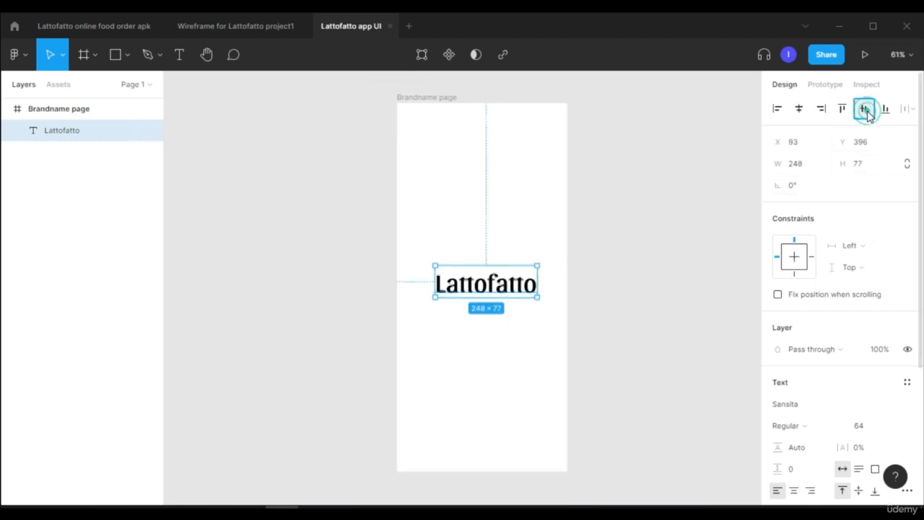
click(797, 109)
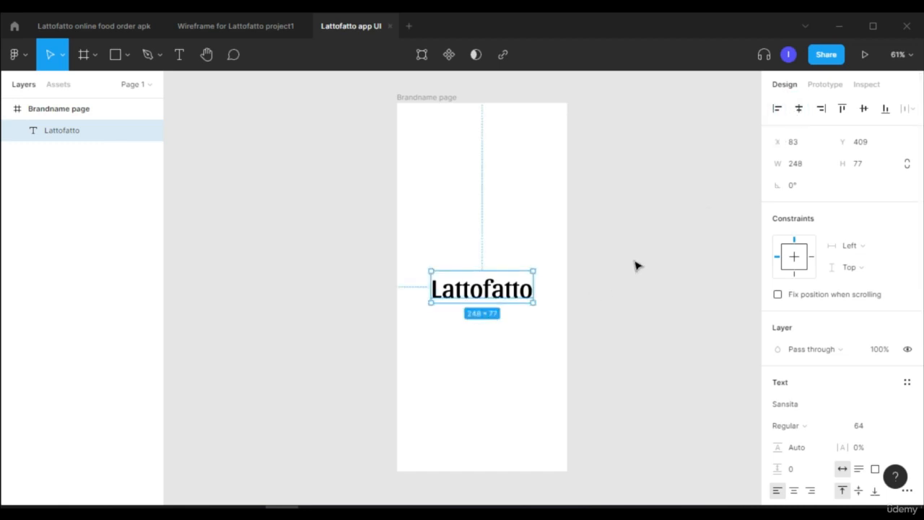
Step: Fill the Brandname page frame with solid red FF0000
click(517, 186)
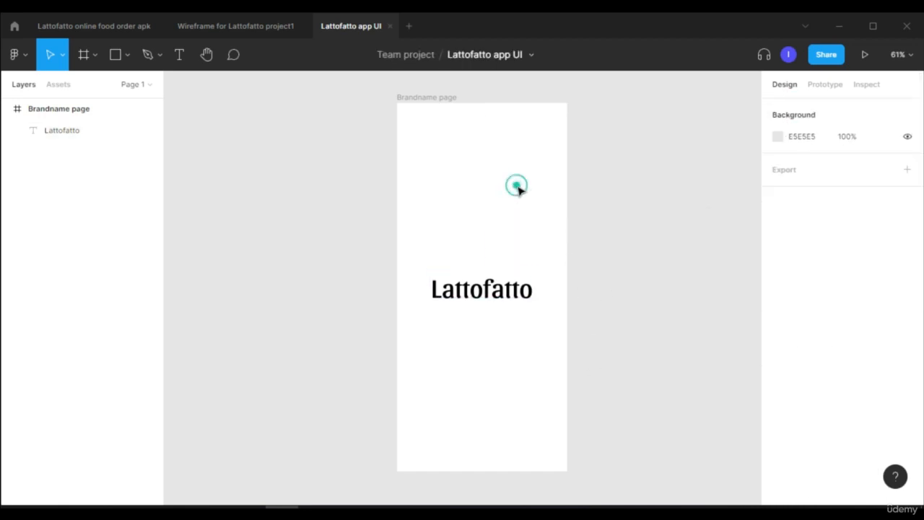
click(426, 97)
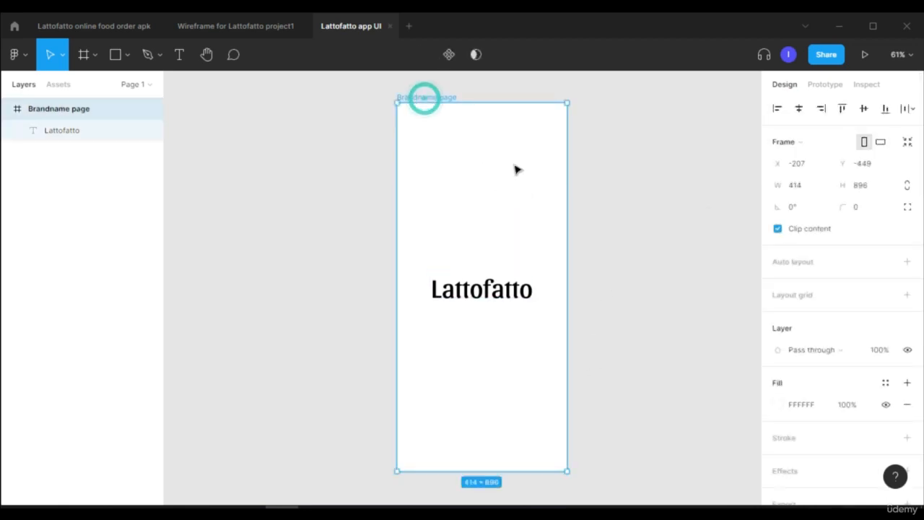
scroll(877, 325, down, 3)
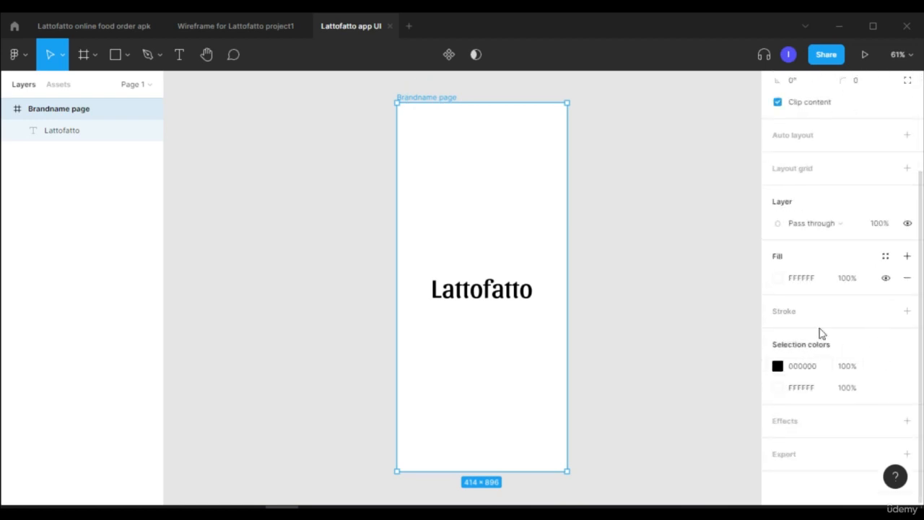
click(779, 278)
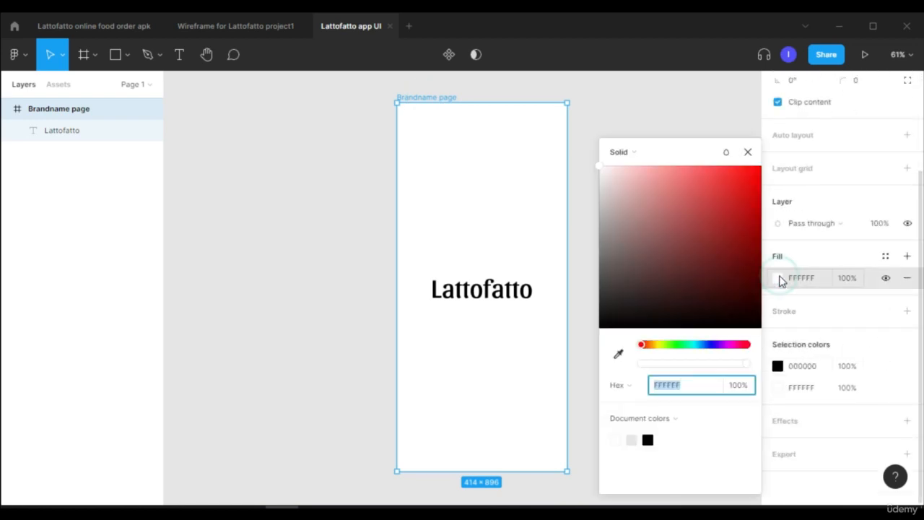
click(655, 230)
drag(671, 216, 760, 166)
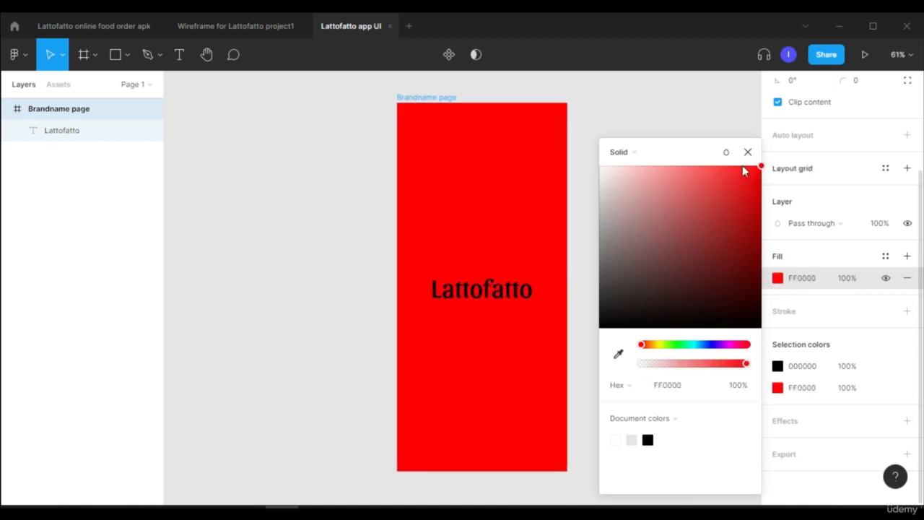
Step: Change the Brandname page fill to a linear gradient and pick a slightly softer red for its start stop
click(648, 154)
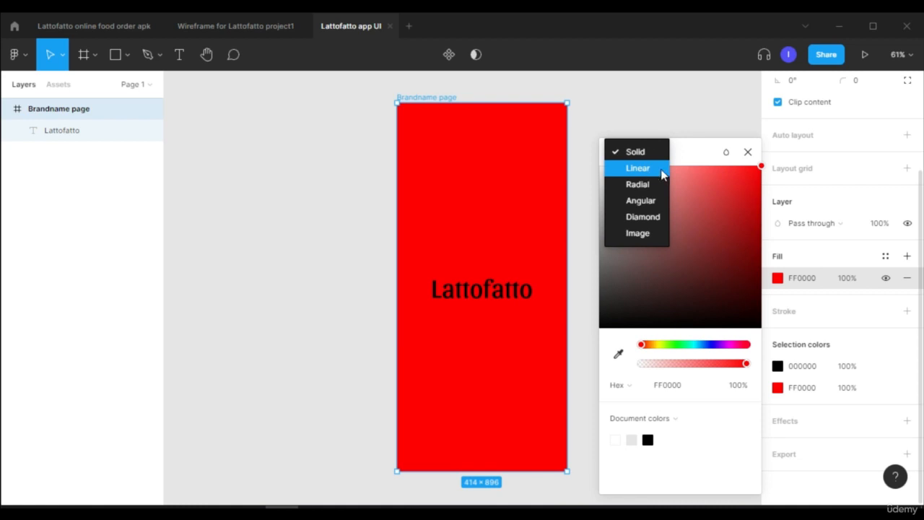
click(661, 169)
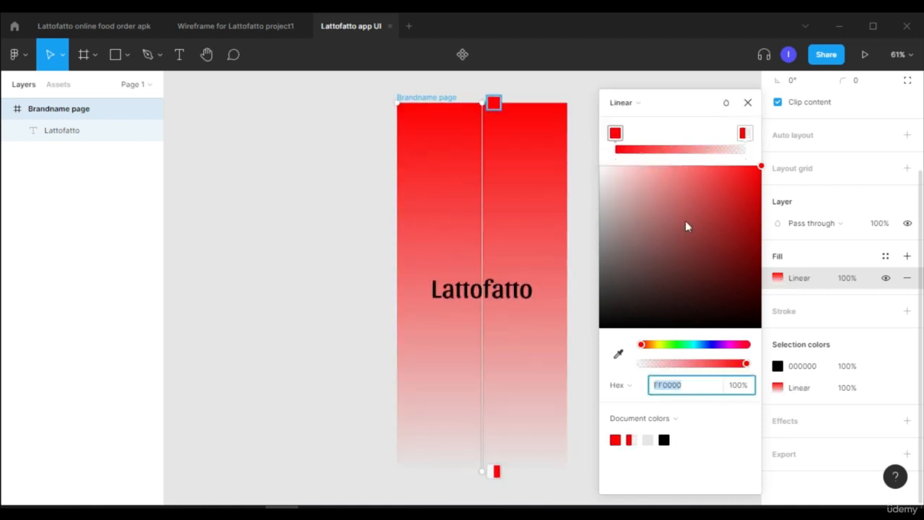
click(752, 176)
Step: Set the gradient's transparent end stop to pink FF0B9D at 100% opacity
click(744, 132)
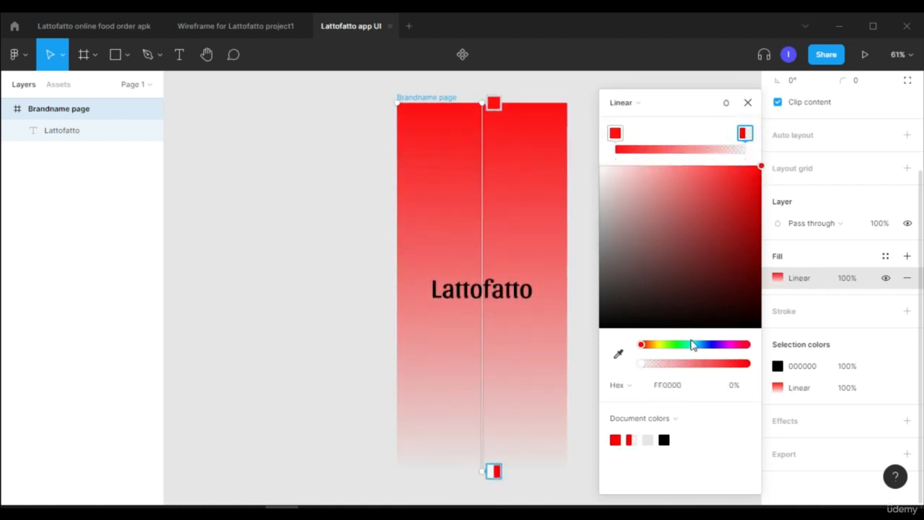
drag(684, 349, 736, 343)
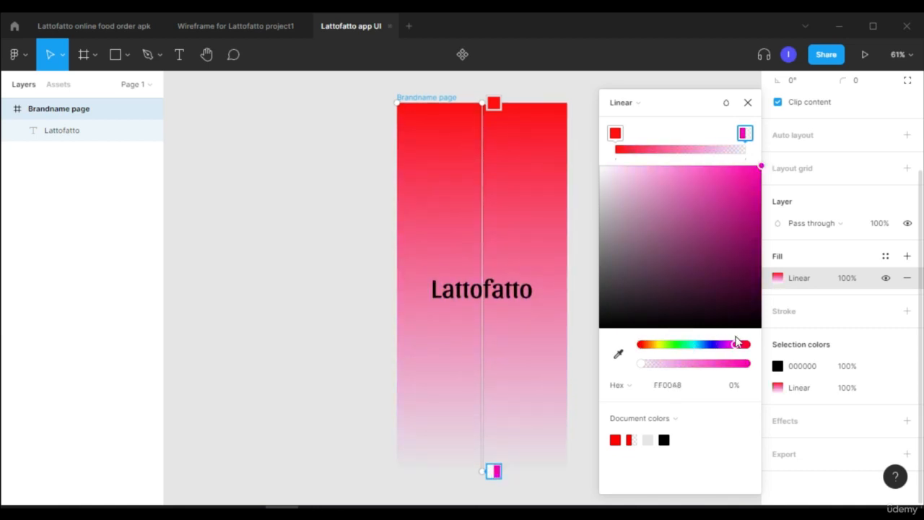
drag(751, 174, 704, 166)
click(730, 165)
click(744, 387)
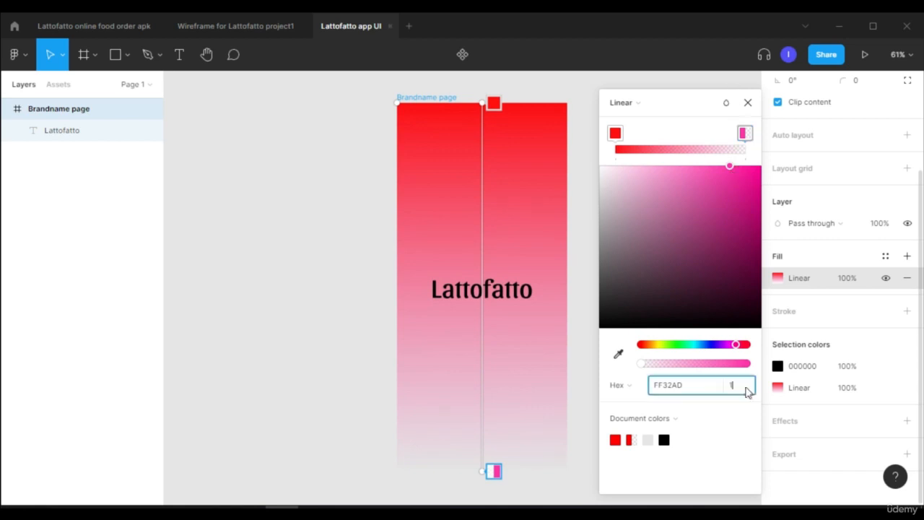
text(100)
key(Return)
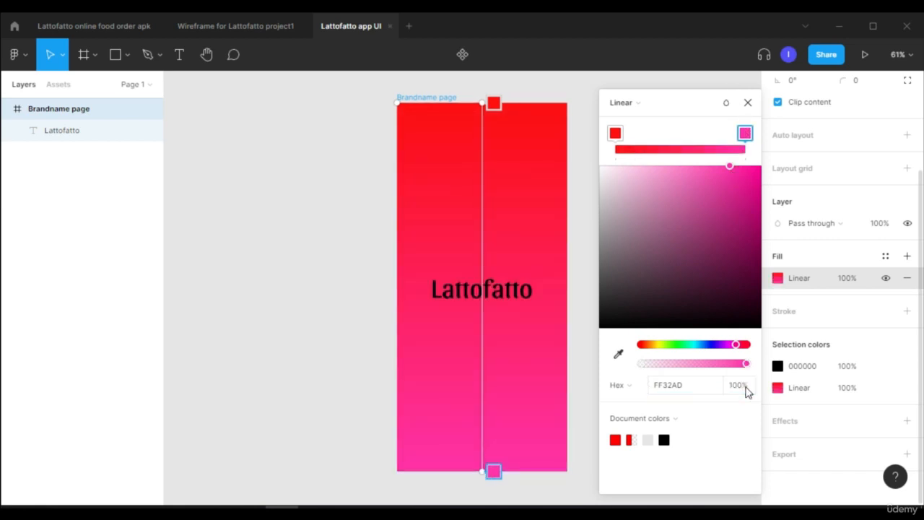
click(756, 166)
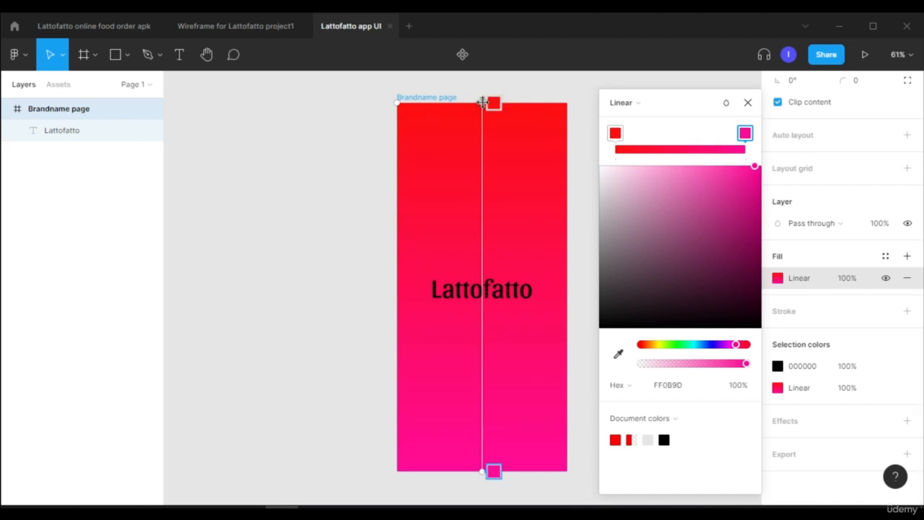
Step: Angle the gradient diagonally from the frame's upper-left corner to its lower-right corner
drag(483, 103, 349, 147)
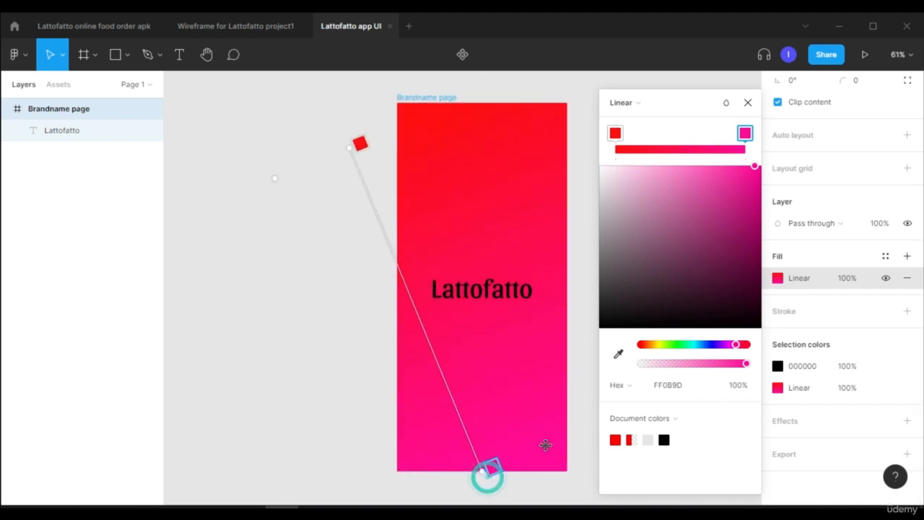
scroll(547, 498, down, 1)
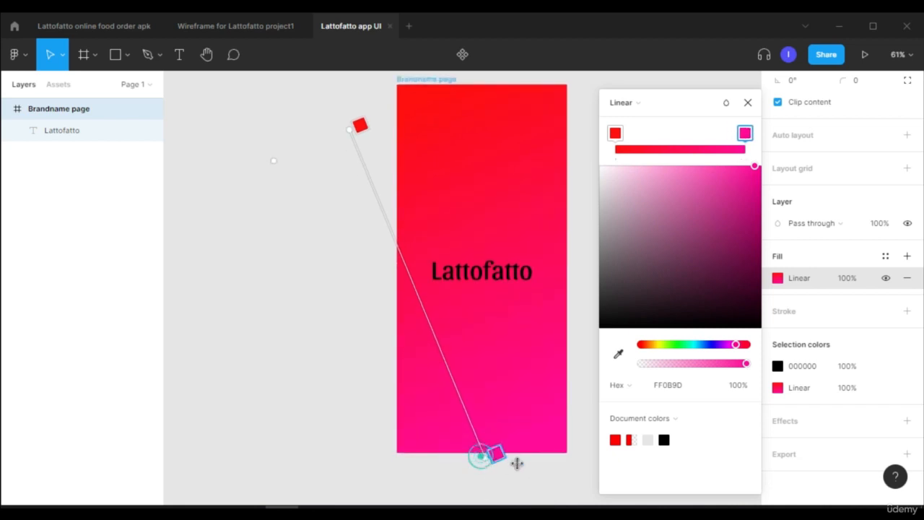
drag(491, 449, 598, 393)
drag(359, 122, 395, 85)
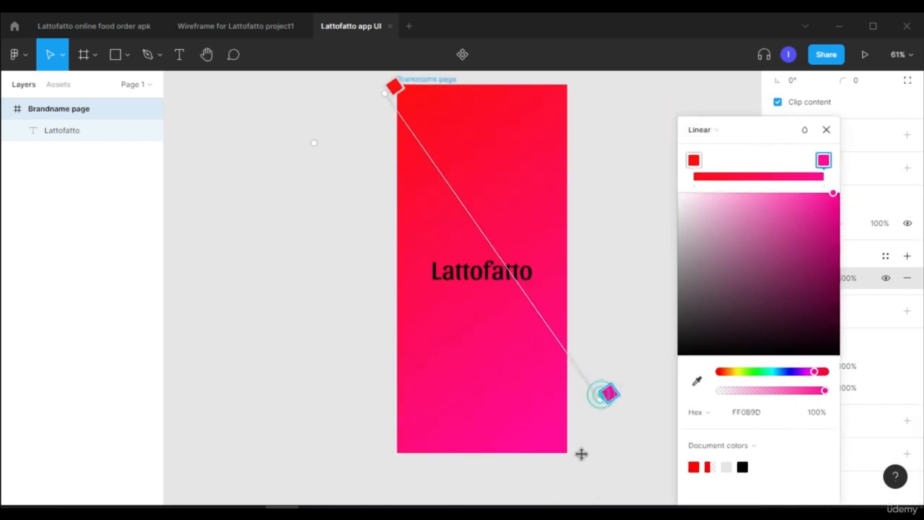
drag(604, 394, 570, 455)
scroll(570, 455, up, 1)
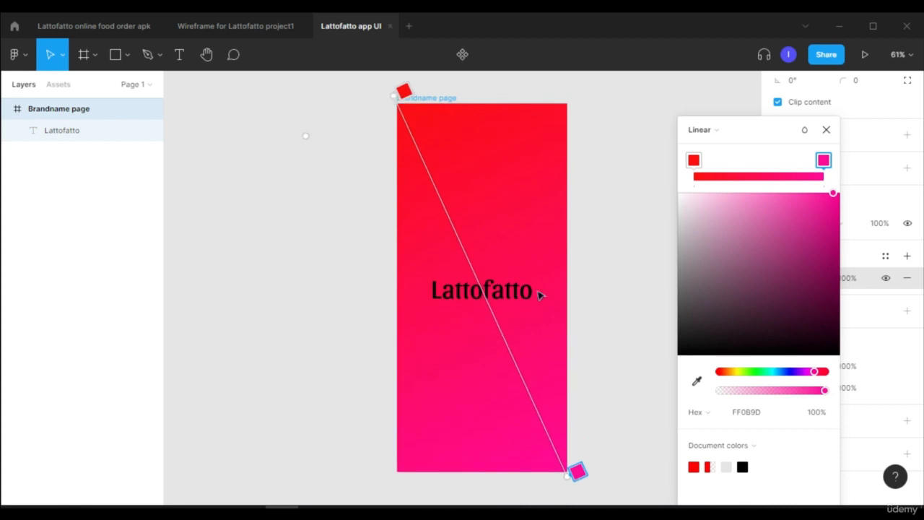
click(827, 130)
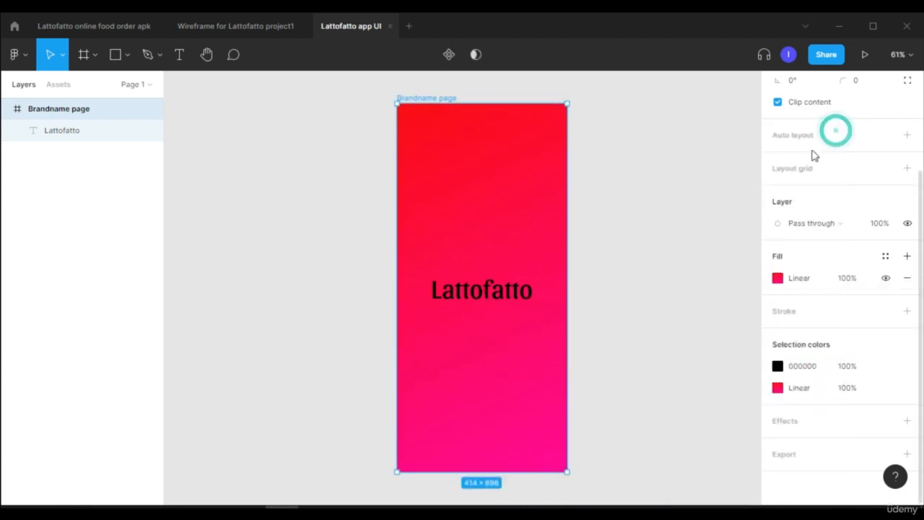
Step: Change the font of the Lattofatto text to Sansita One
double_click(480, 300)
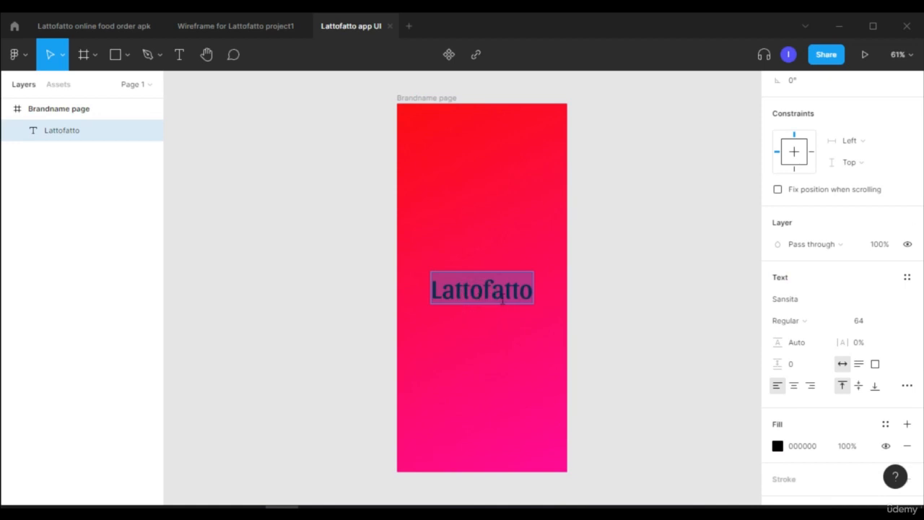
click(903, 299)
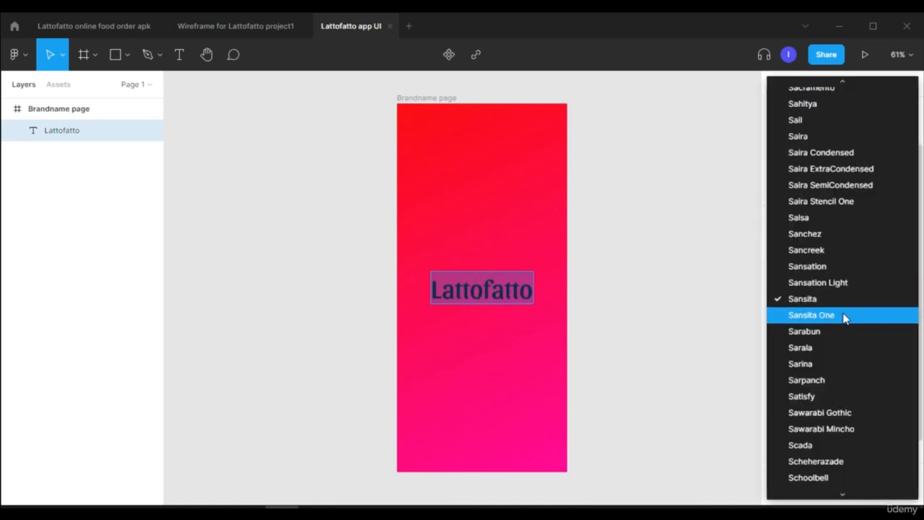
click(845, 315)
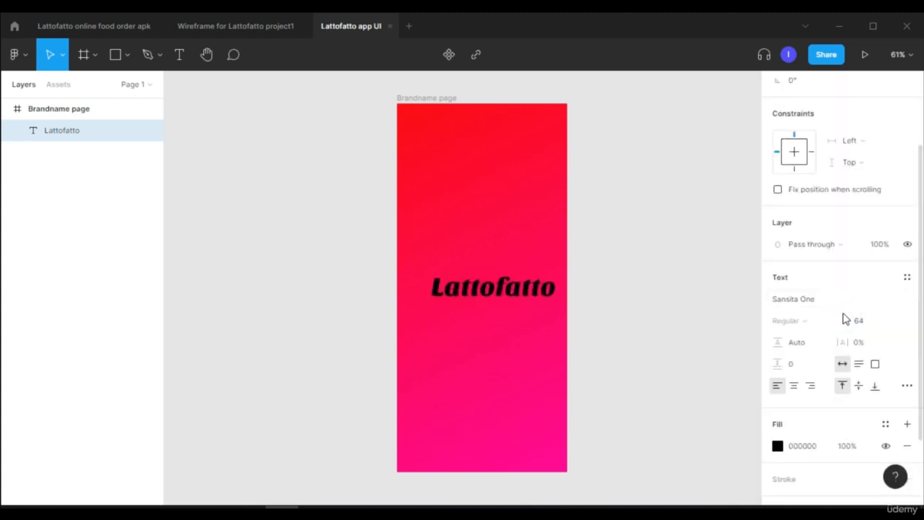
key(Escape)
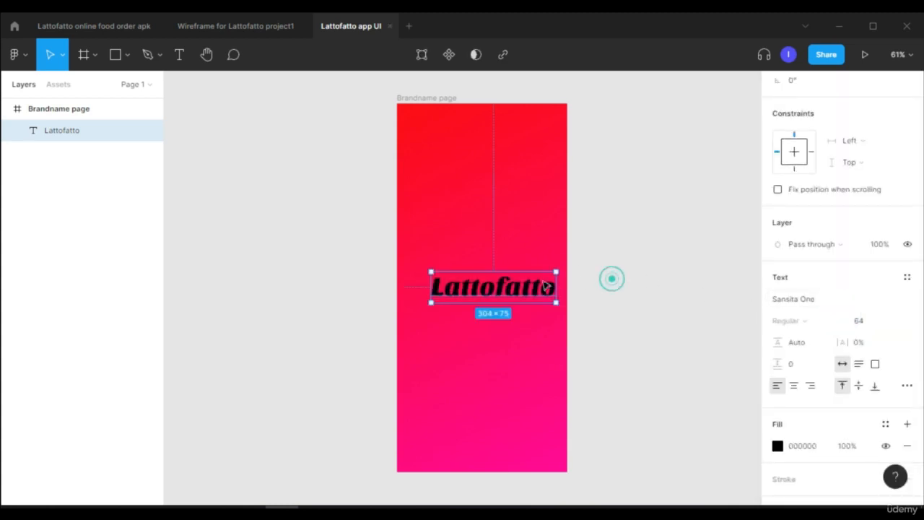
Step: Realign the Lattofatto text to the vertical and horizontal centers of the Brandname page frame
scroll(852, 177, up, 3)
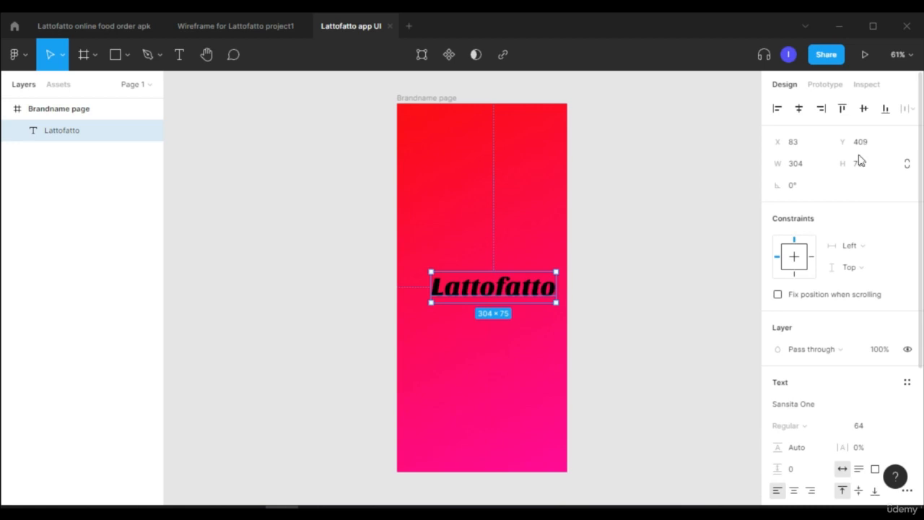
click(864, 109)
click(799, 108)
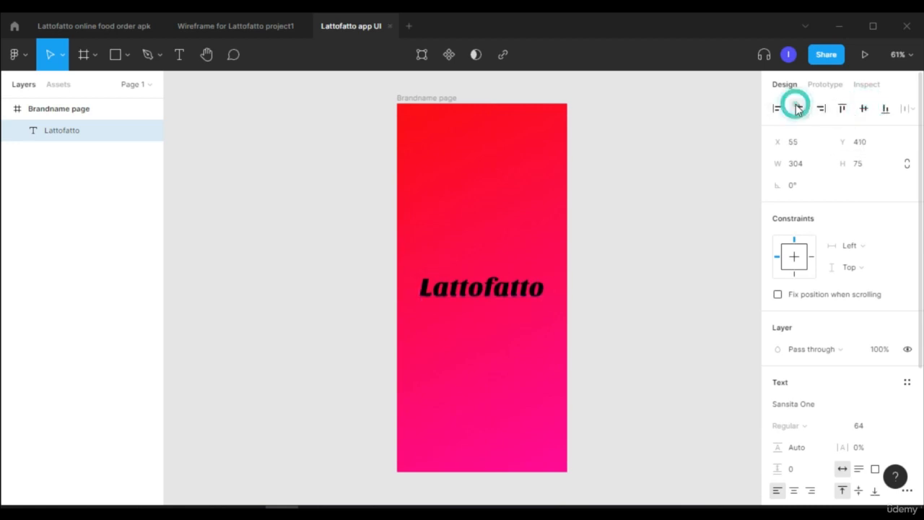
click(619, 294)
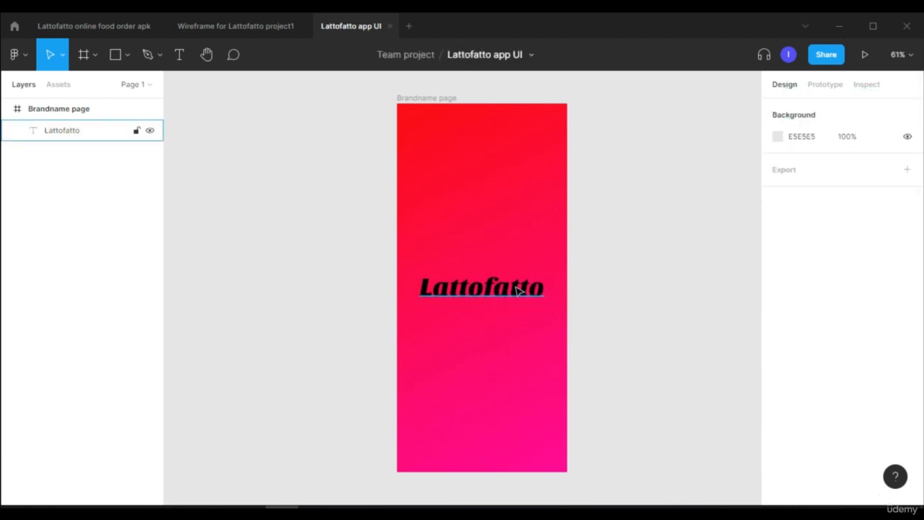
Step: Change the fill of the Lattofatto text to white FFFFFF
click(514, 287)
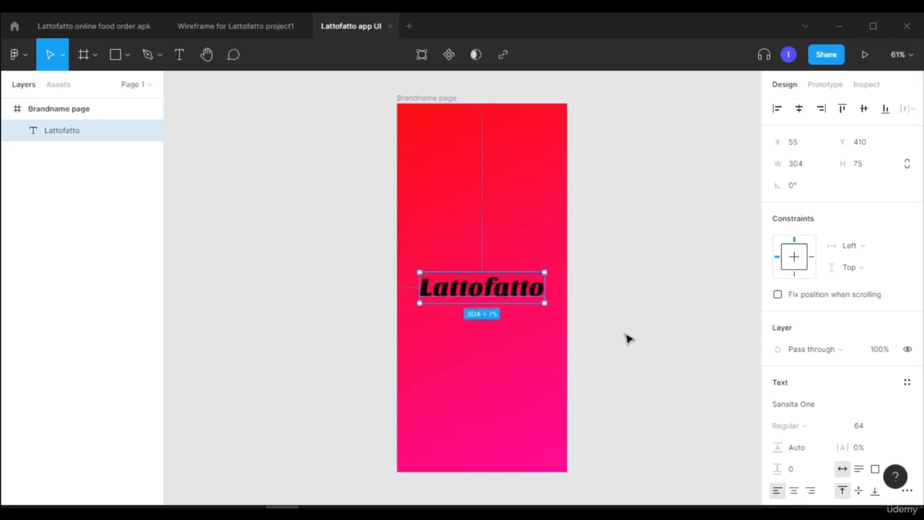
scroll(744, 326, down, 2)
scroll(838, 361, down, 5)
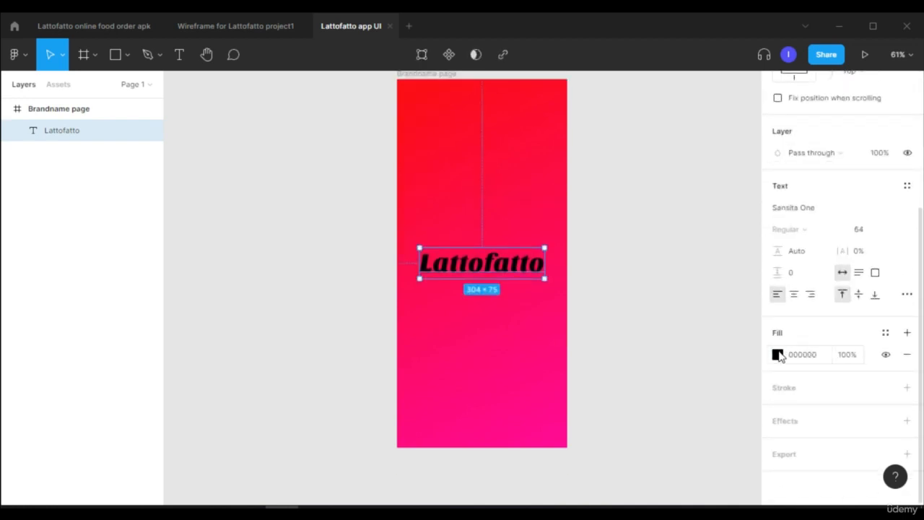
click(777, 354)
drag(720, 302, 574, 148)
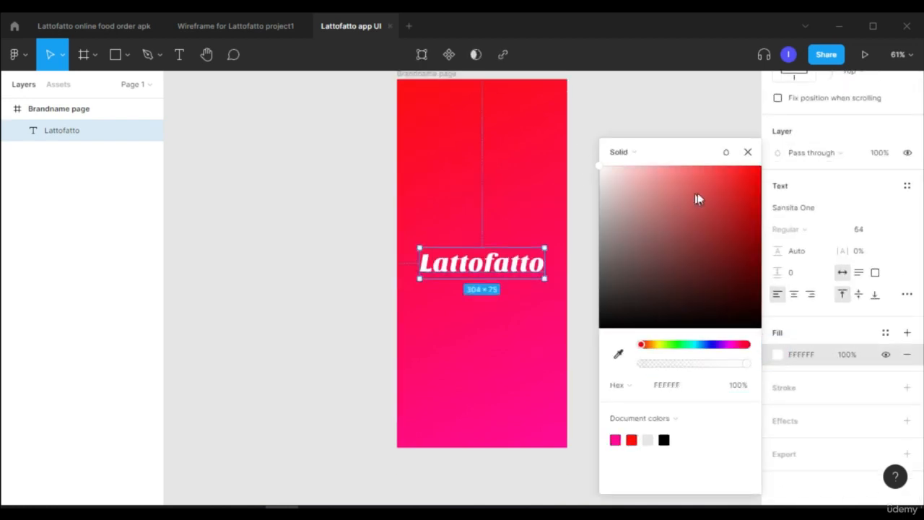
click(748, 152)
scroll(653, 229, up, 2)
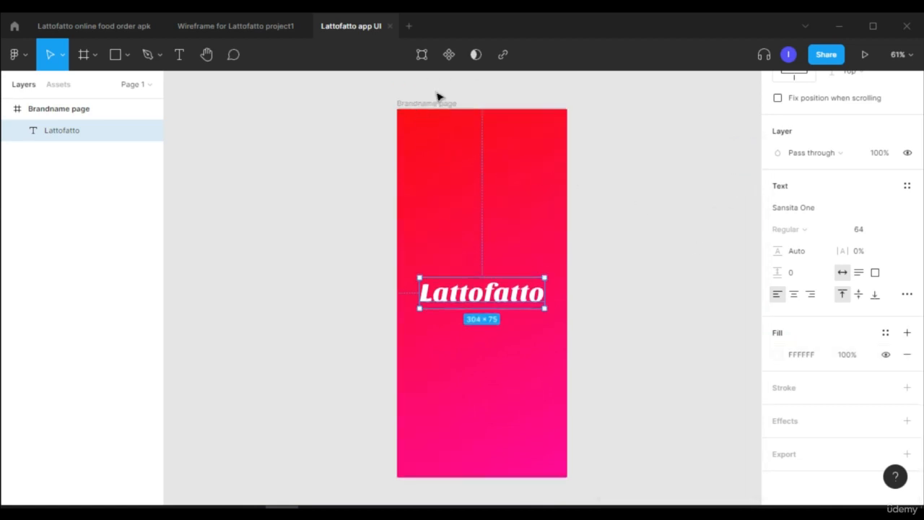
Step: Compare the finished brand page with the Wireframe for Lattofatto project1 file and look at its sign in frame
click(221, 32)
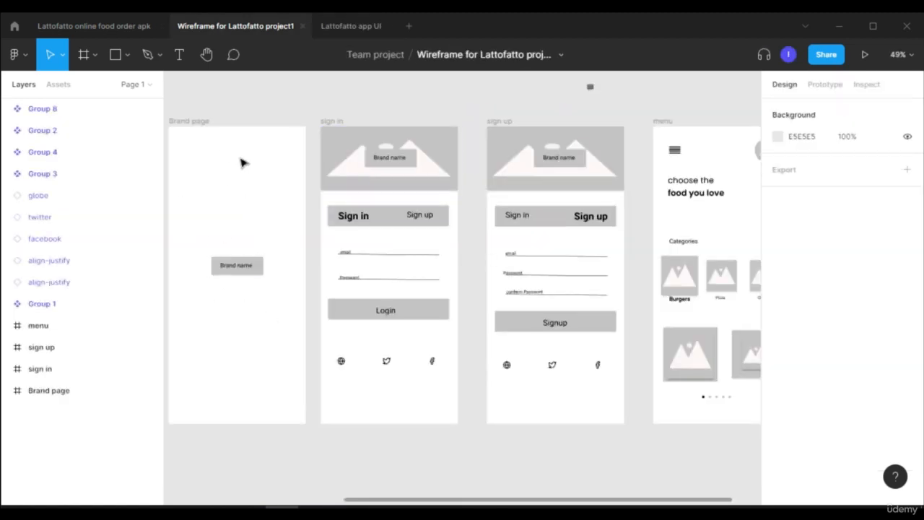
click(344, 26)
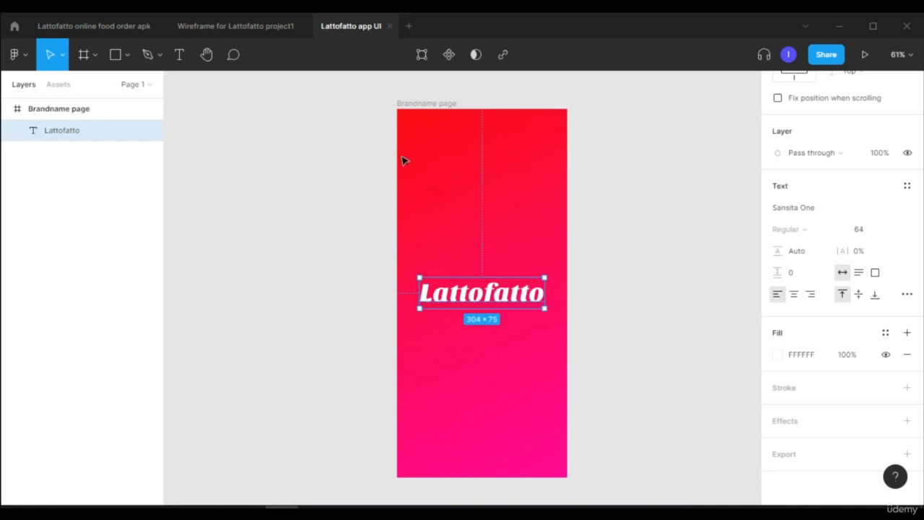
click(233, 28)
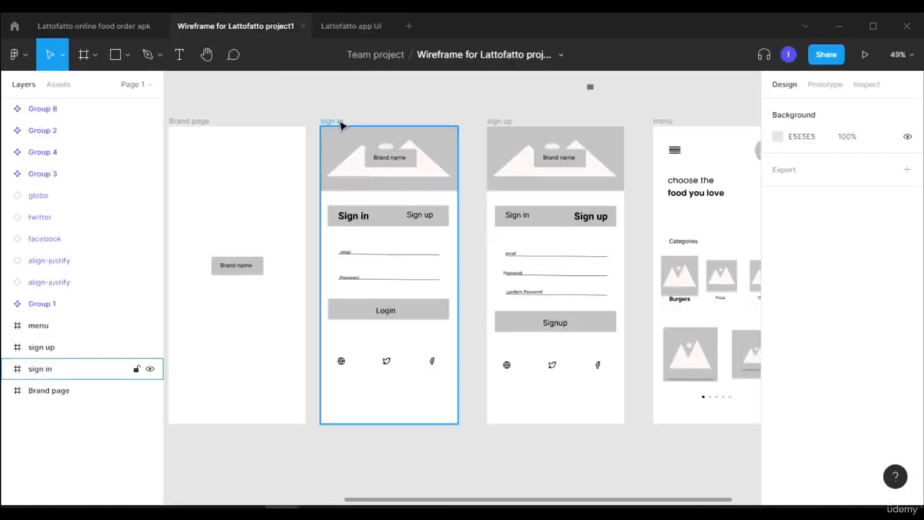